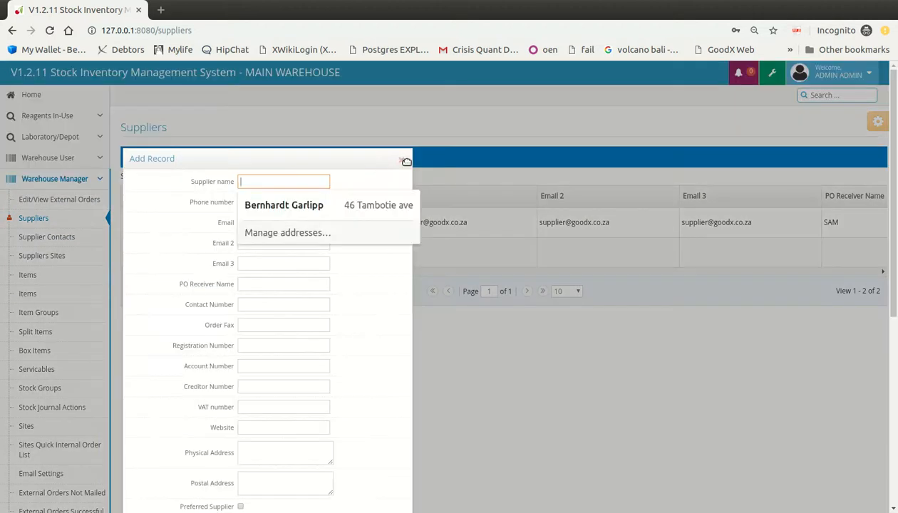
Step: Close the empty Add Record form with its × to return to the Suppliers grid
click(402, 159)
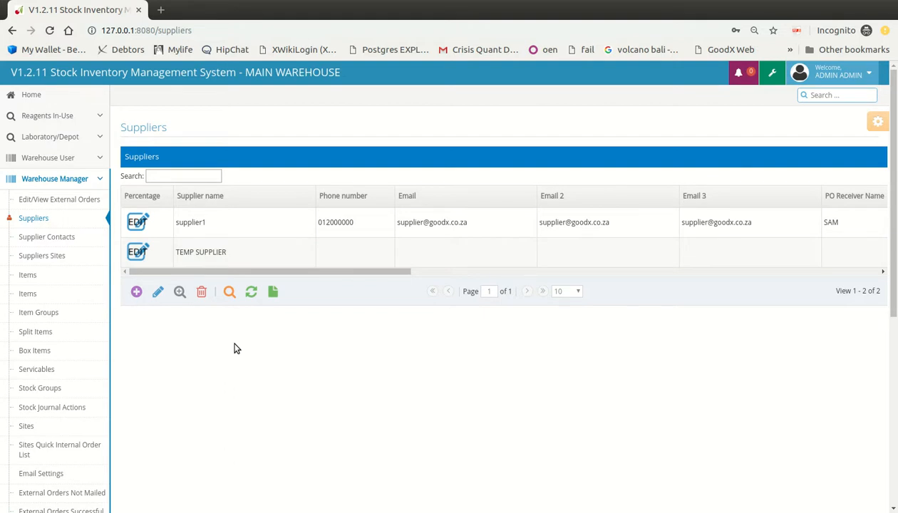
Step: Add a supplier row named 'New supplier 2' with phone 071000000 and its e-mail address
click(136, 291)
click(276, 181)
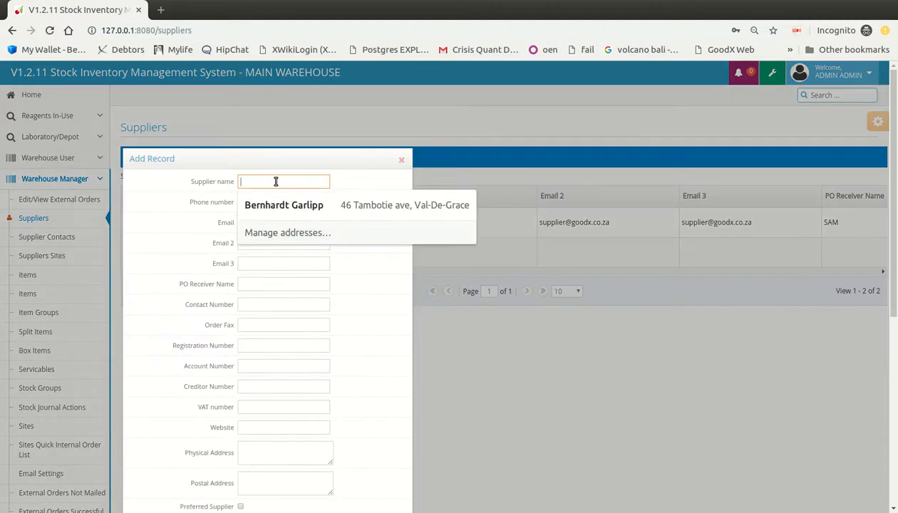
text(New )
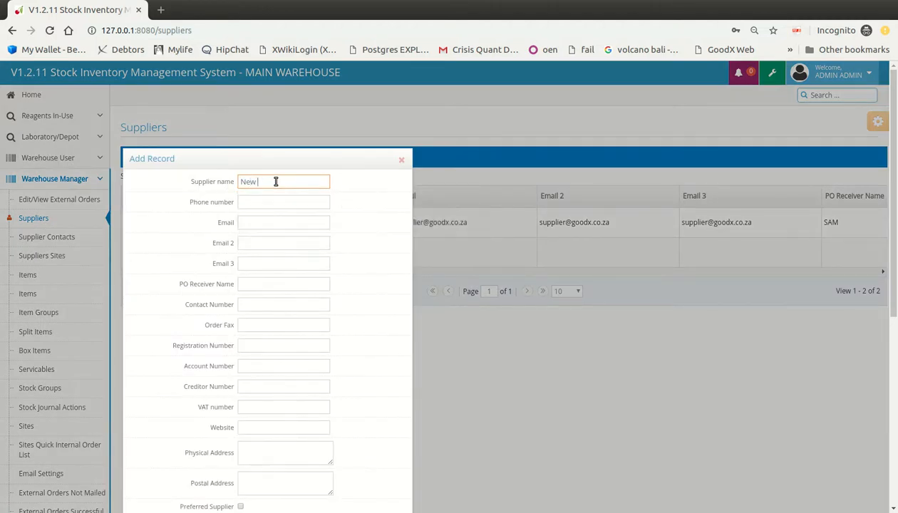
text(supplier 2)
click(278, 203)
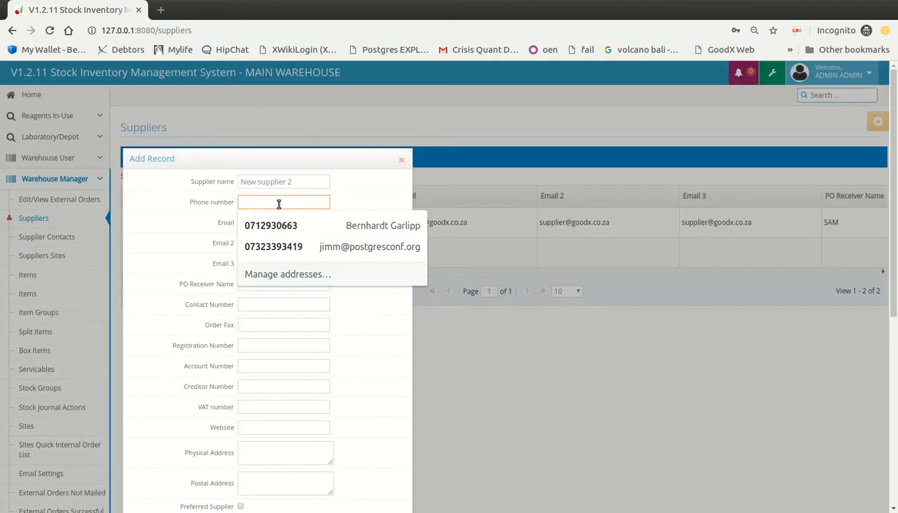
text(07100)
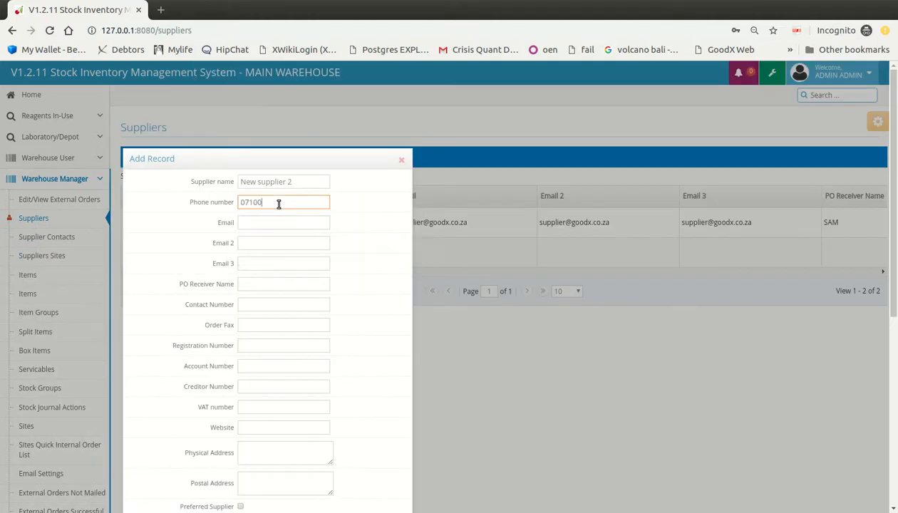
text(0000)
key(Tab)
text(supplier2)
text(@tye)
key(BackSpace)
text(est.co.za)
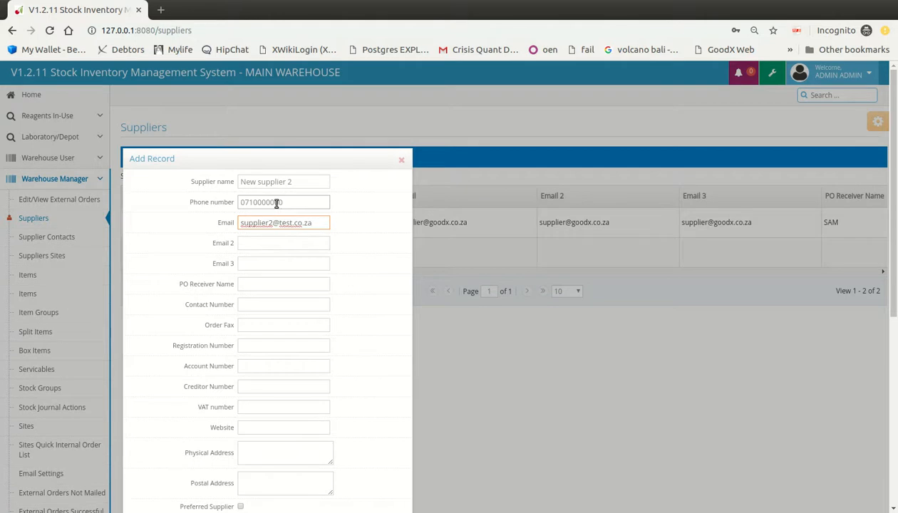
Step: Enter the PO receiver's name in the PO Receiver Name field
click(265, 243)
click(306, 226)
scroll(396, 305, down, 1)
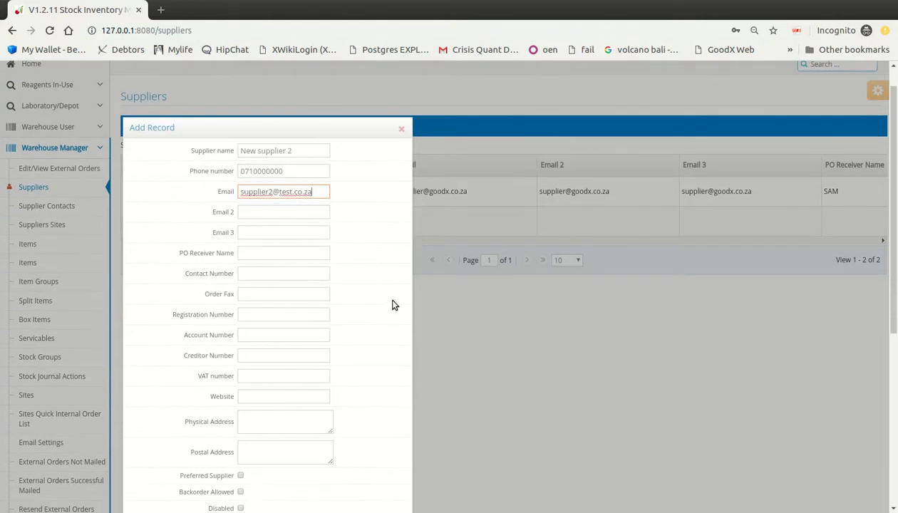
click(299, 252)
click(355, 232)
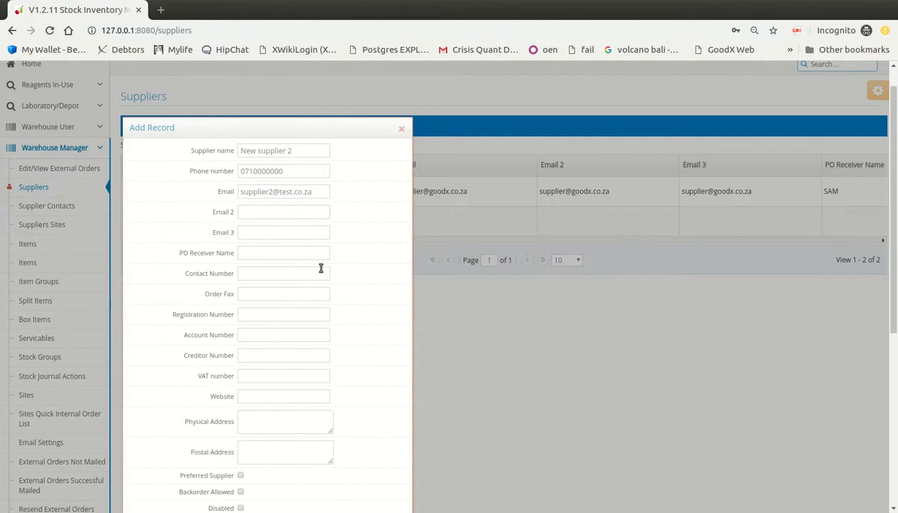
click(300, 254)
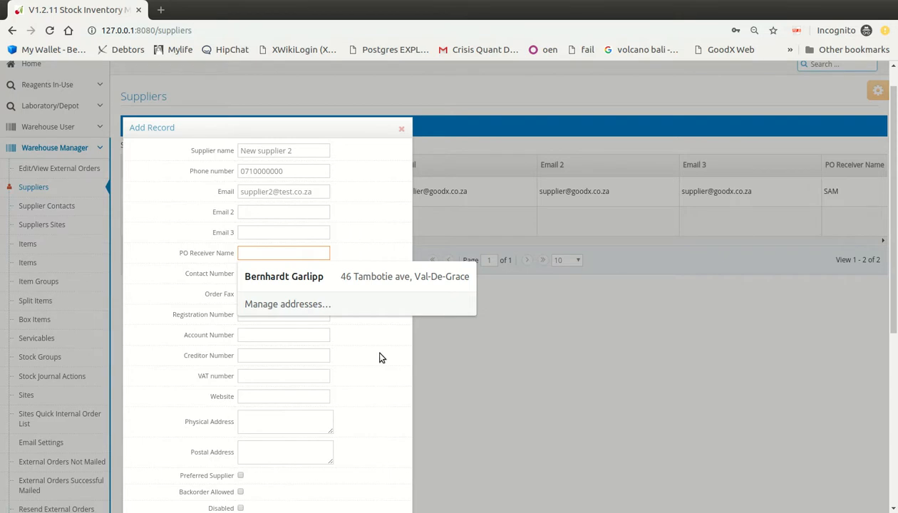
text(JOhn)
key(BackSpace)
key(BackSpace)
key(BackSpace)
text(Joan)
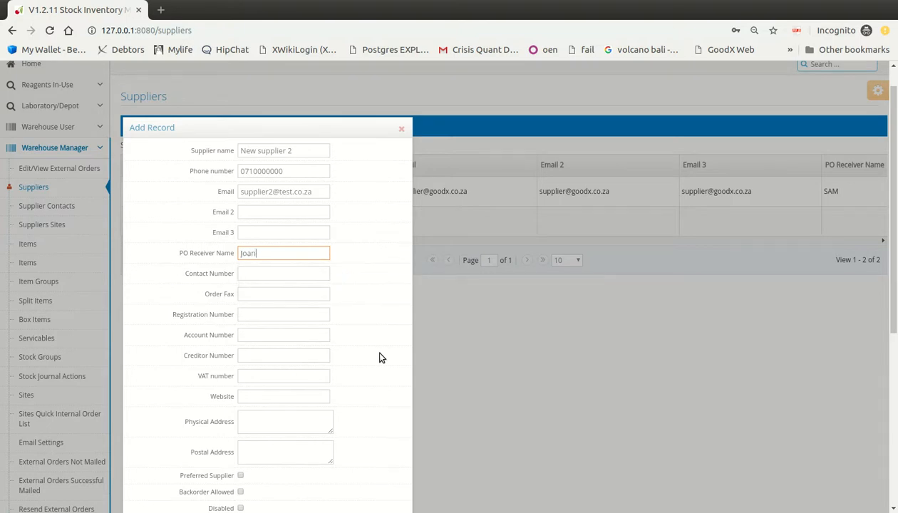
text( Someone)
click(290, 275)
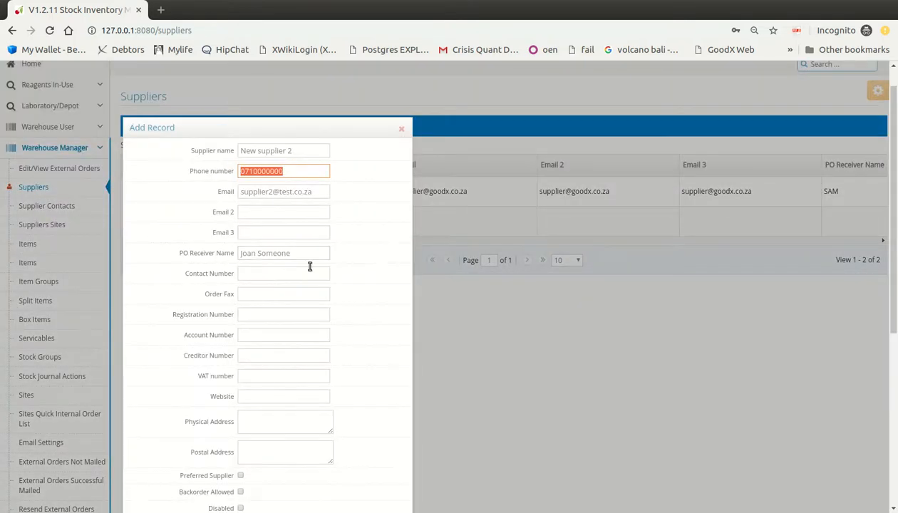
Step: Paste the phone as Contact Number, then enter registration 1245-14445, an account number and creditor CRE1
click(279, 275)
key(ctrl+v)
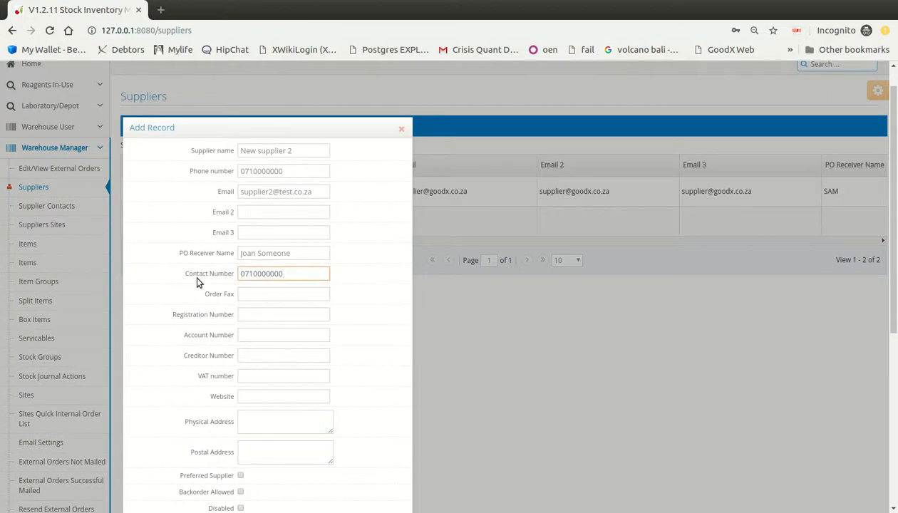
scroll(357, 300, down, 2)
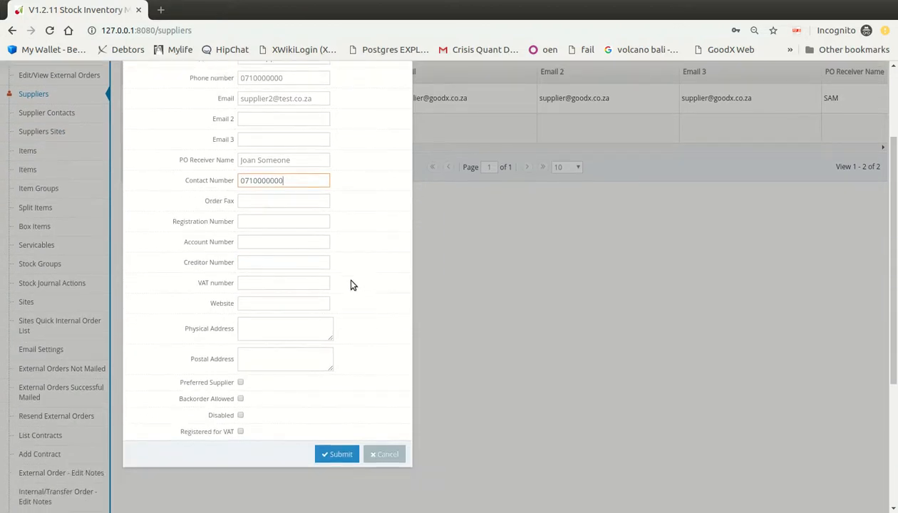
click(272, 222)
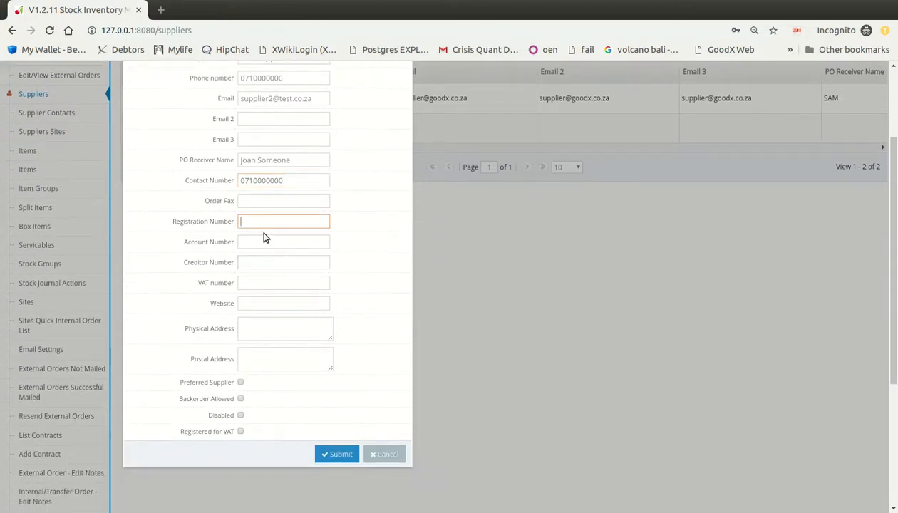
text(1245-14445)
click(264, 236)
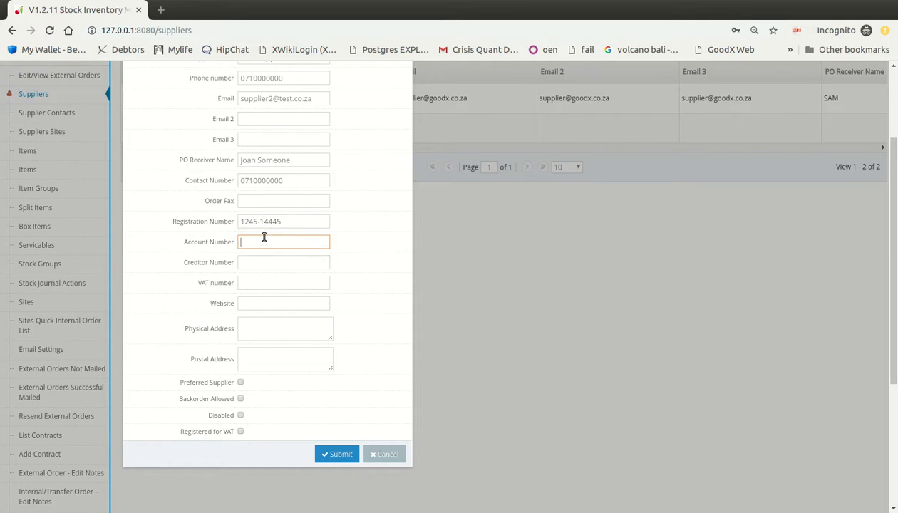
text(12345)
click(282, 263)
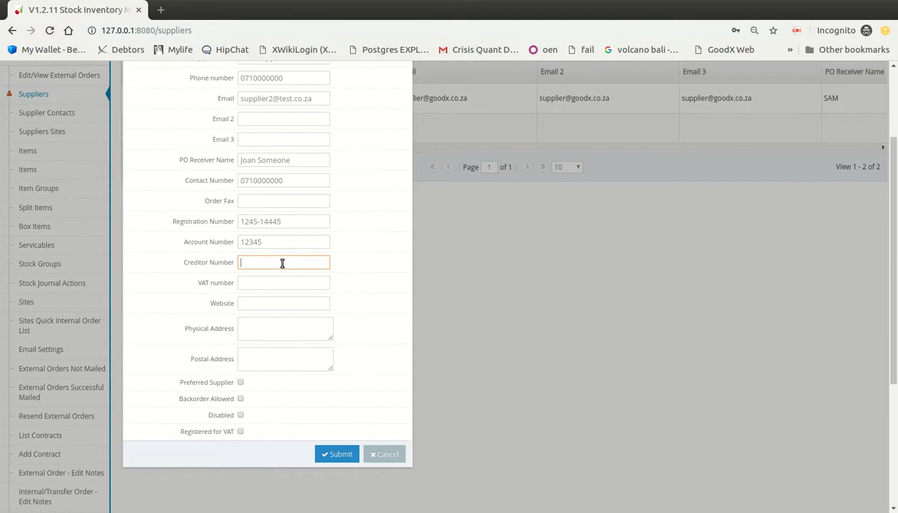
text(CRE1)
click(299, 280)
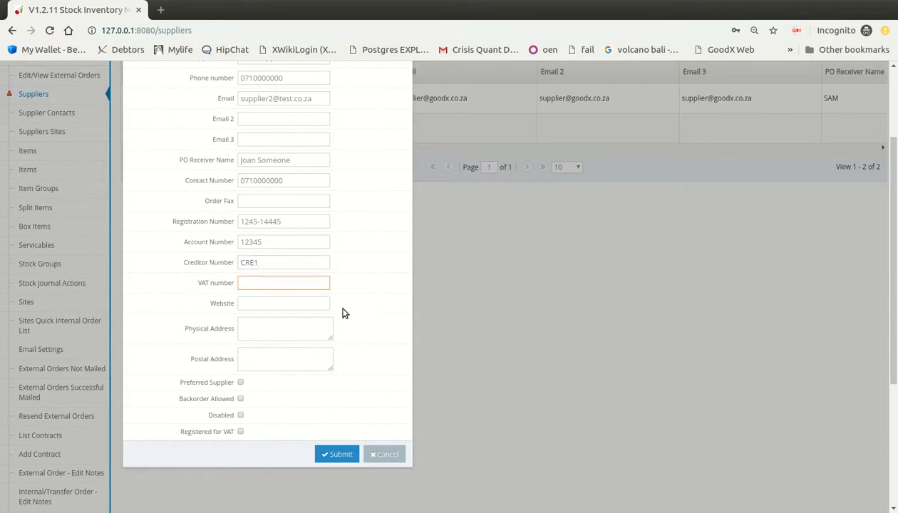
scroll(345, 311, down, 1)
Step: Fill Physical and Postal Address from the saved autofill entry, then tick Backorder Allowed and Registered for VAT
click(302, 243)
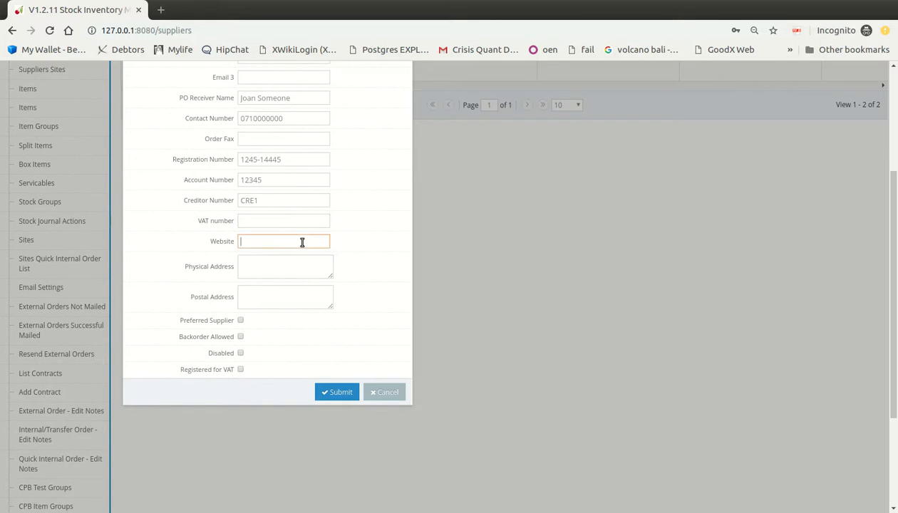
click(294, 263)
click(287, 297)
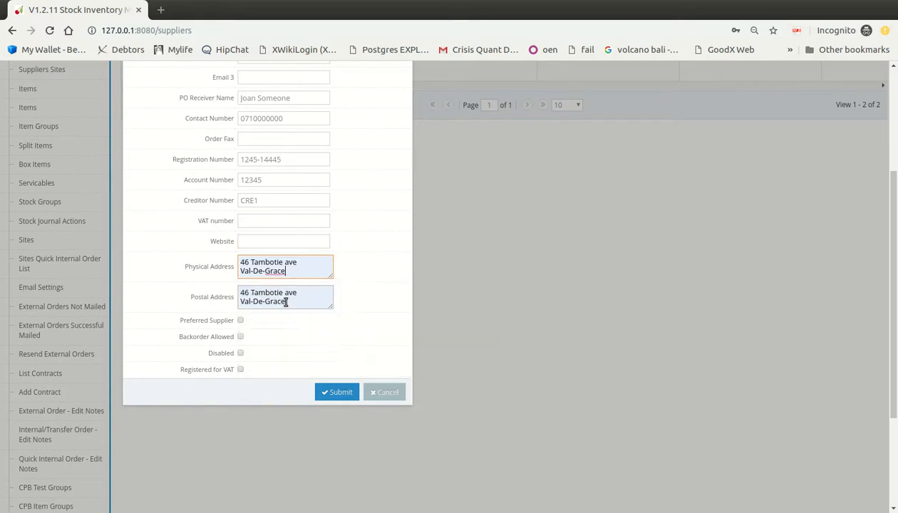
click(154, 311)
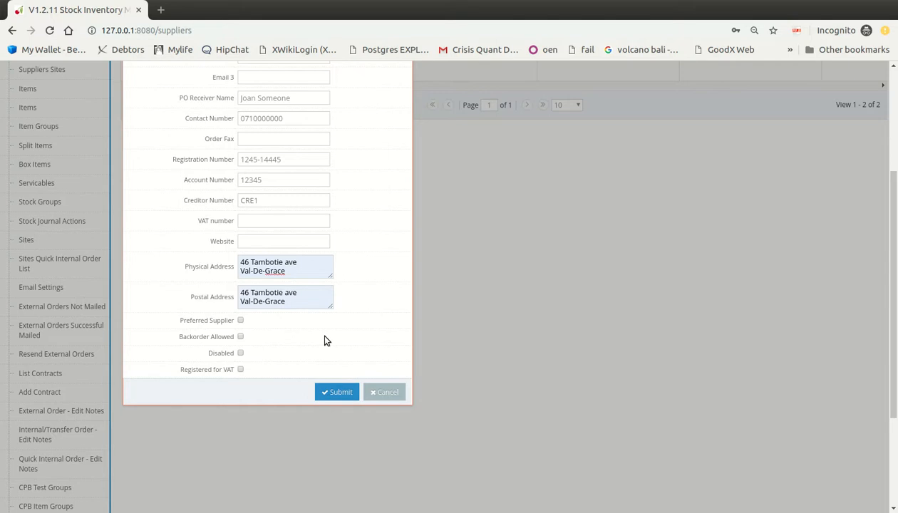
click(240, 337)
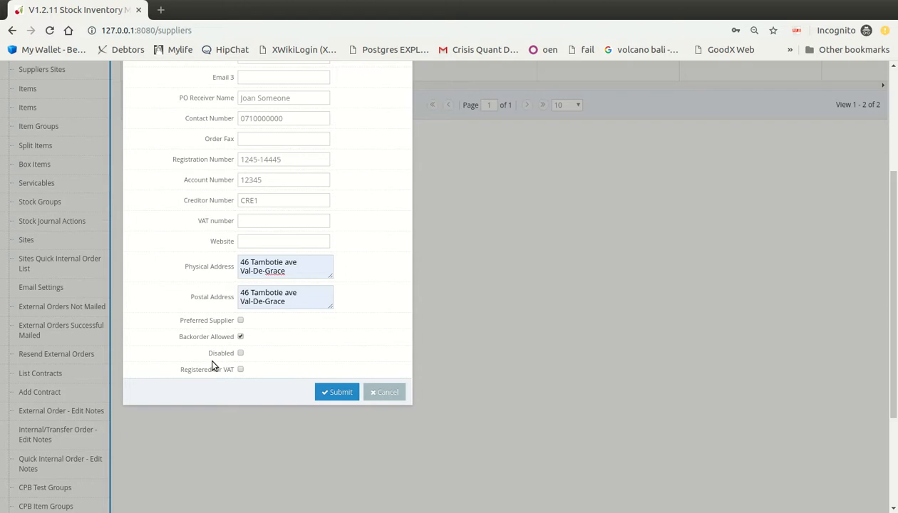
click(240, 369)
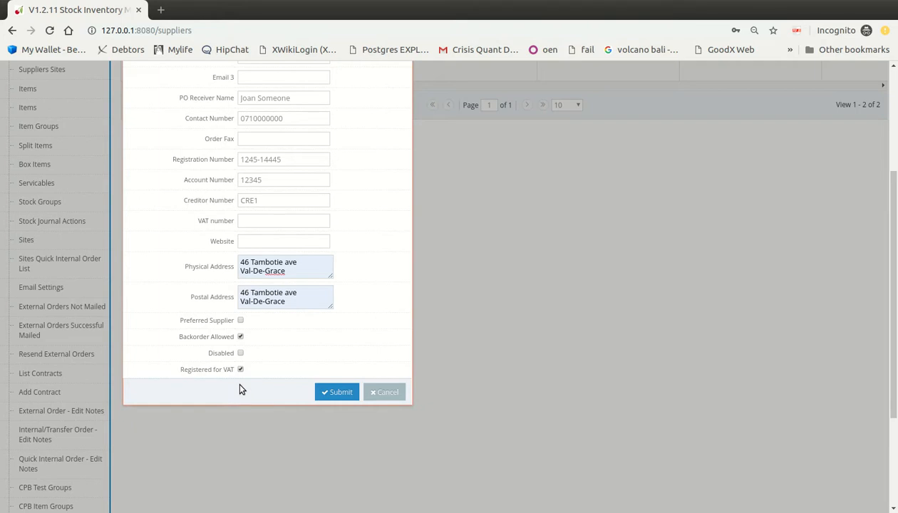
Step: Submit New supplier 2, then begin a new record on the Supplier Contacts page
click(338, 392)
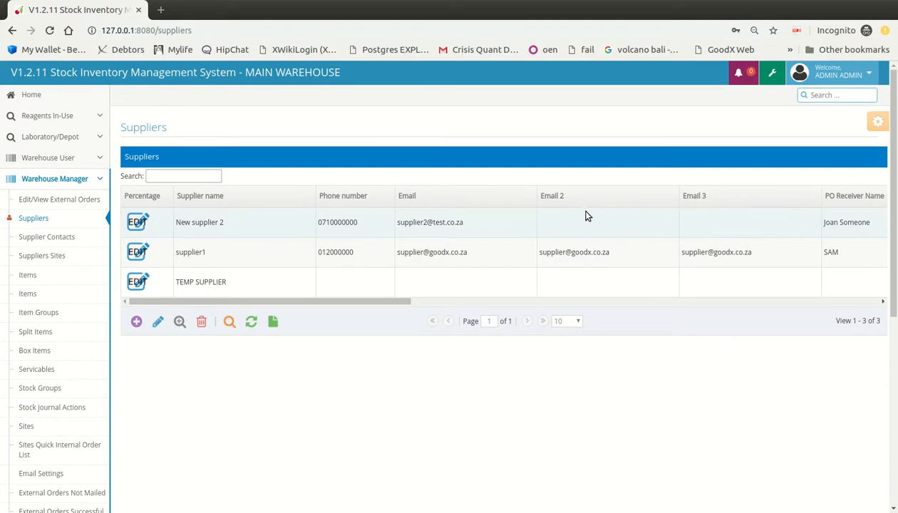
click(73, 244)
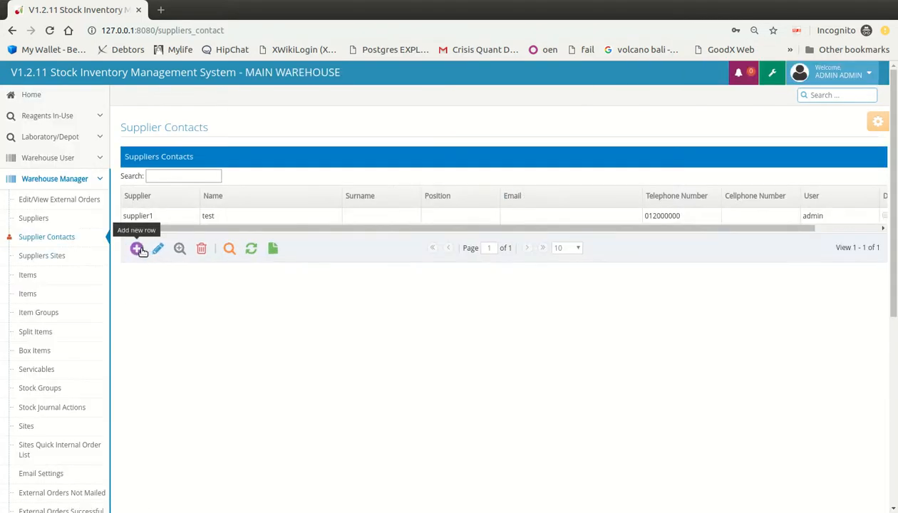
click(138, 249)
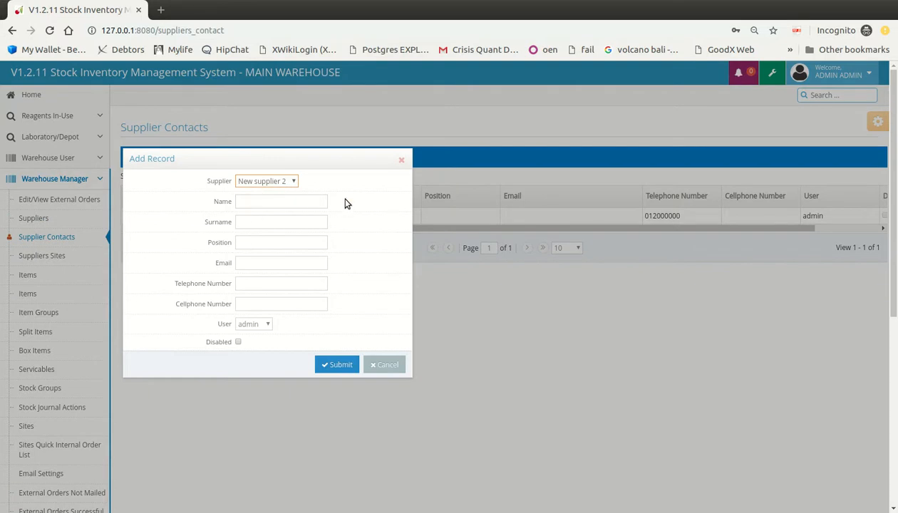
Step: Enter the contact's first name, surname, position Manager and e-mail address
click(267, 201)
text(Someone)
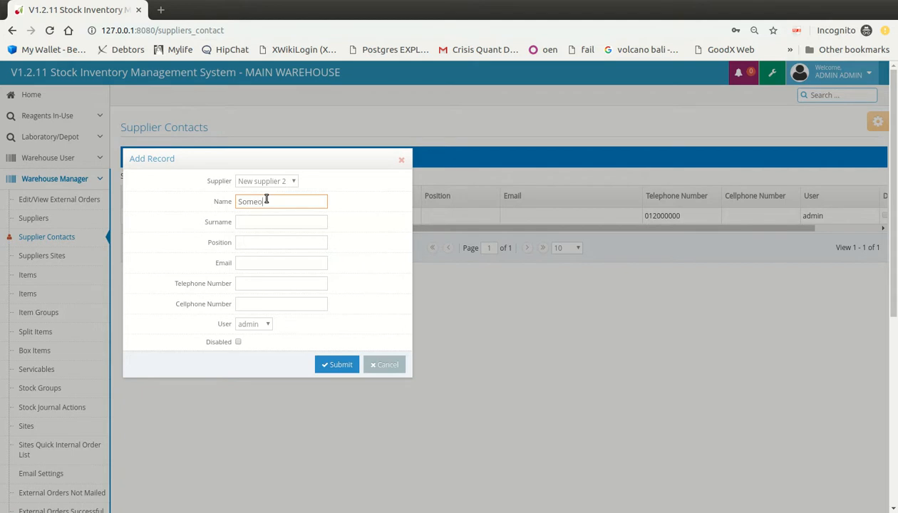
key(Tab)
text(Again)
key(Tab)
text(Manager)
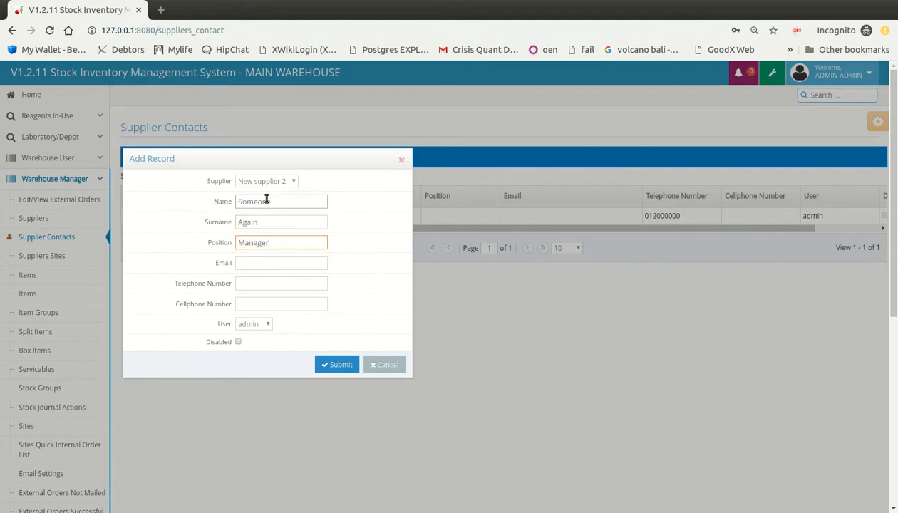
key(Tab)
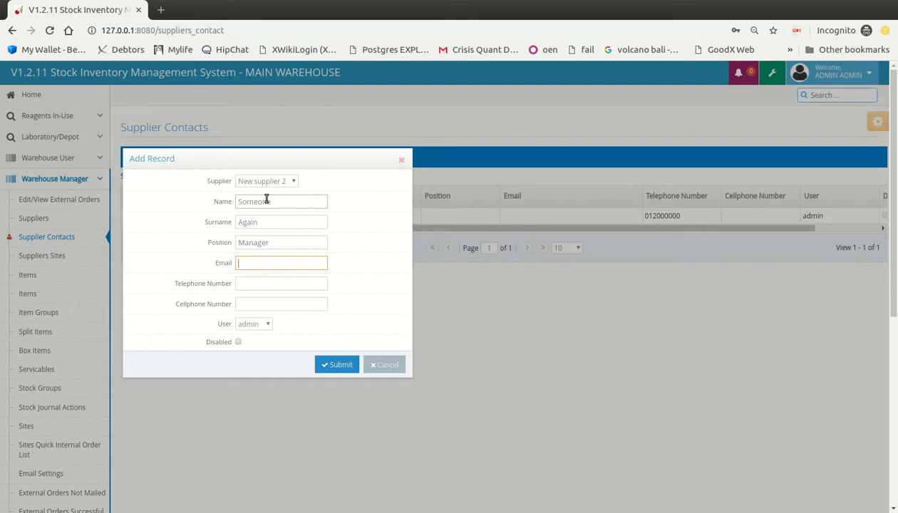
text(some@test.co.za)
Step: Link the contact to a user from the User dropdown and submit the record
click(308, 296)
click(263, 325)
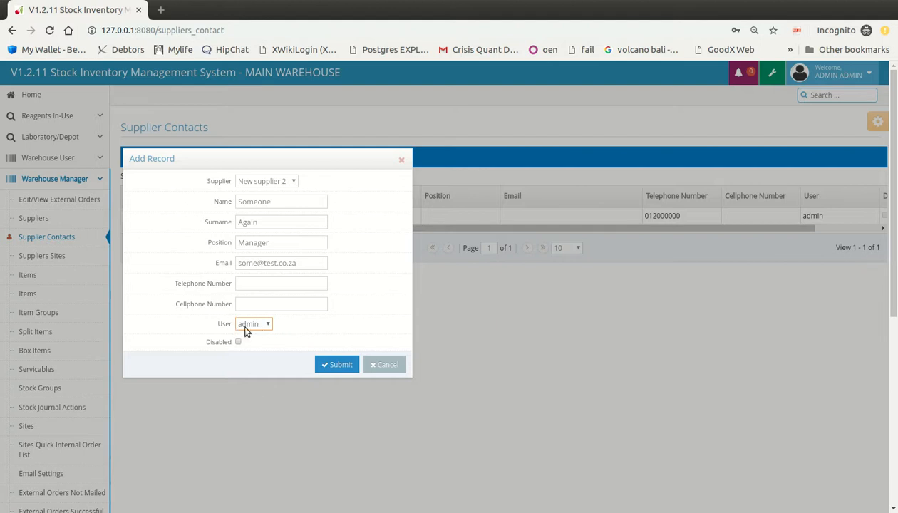
key(Down)
click(339, 364)
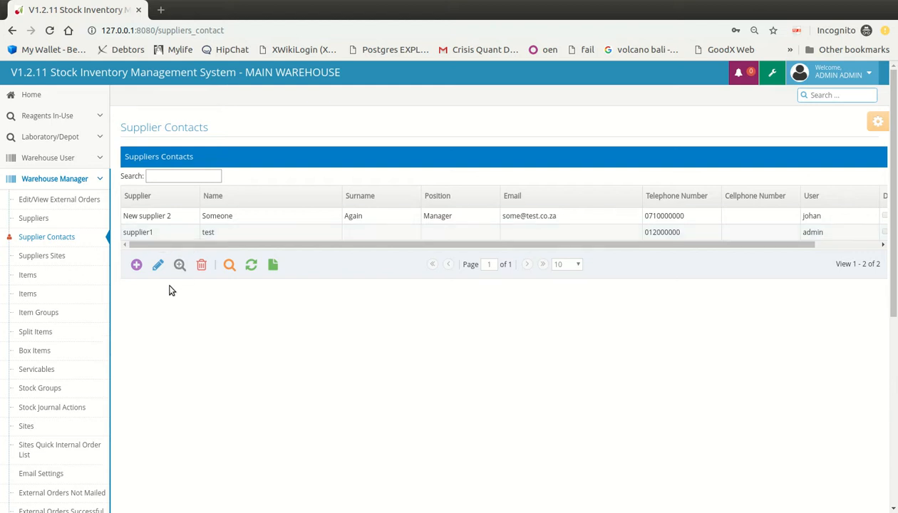
Step: On Suppliers Sites, add and submit a row linking New supplier 2 to MAIN WAREHOUSE
click(44, 258)
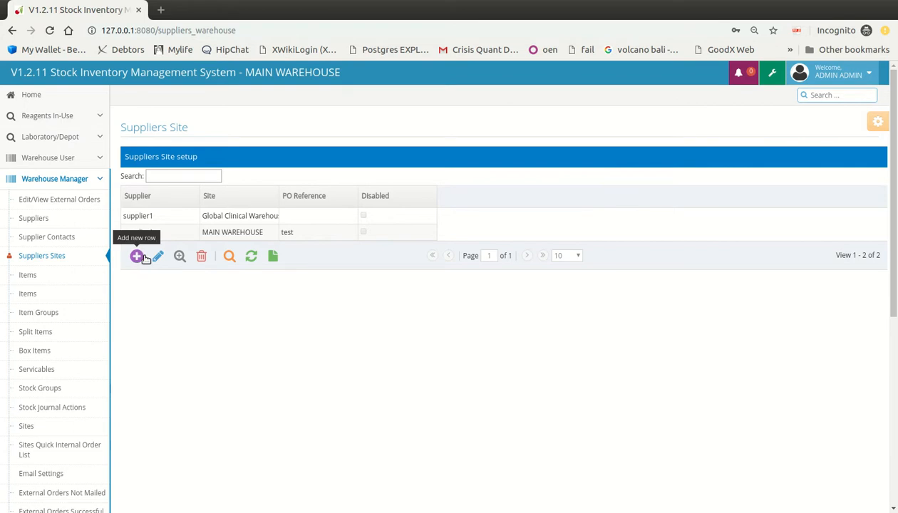
click(141, 256)
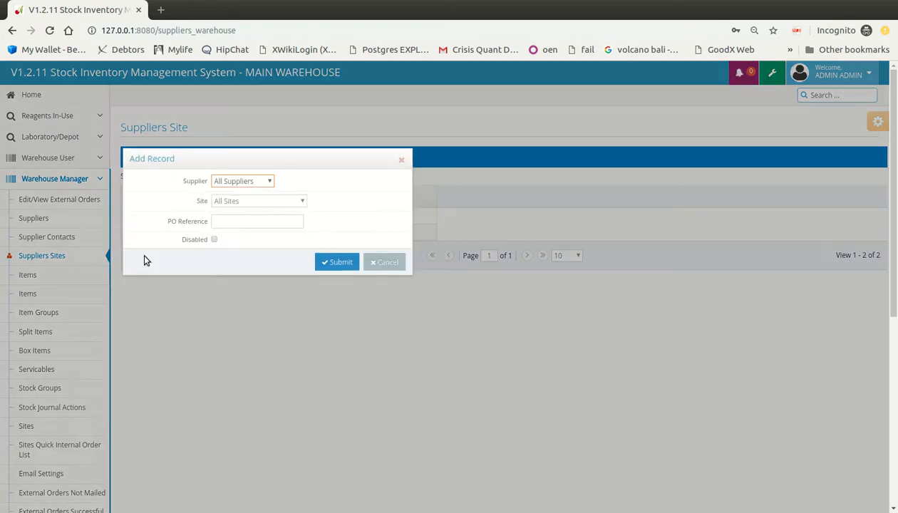
click(264, 207)
click(280, 202)
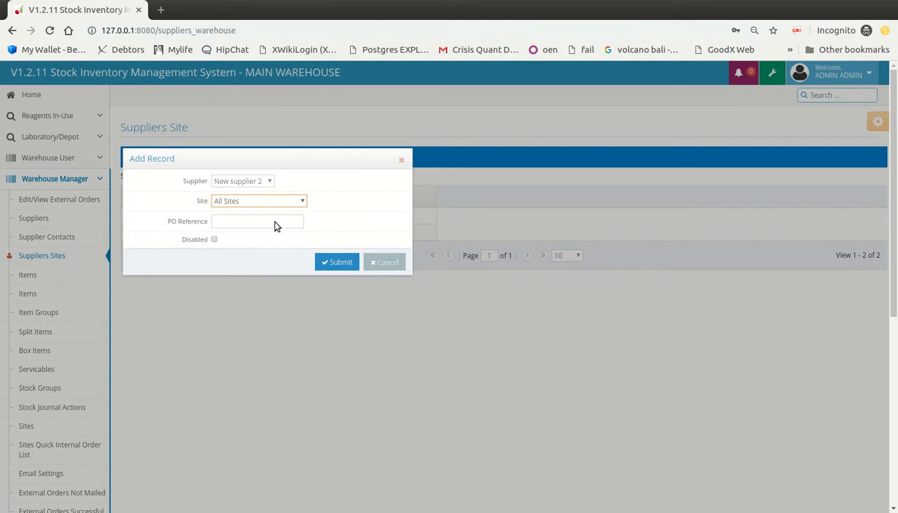
key(Down)
click(341, 262)
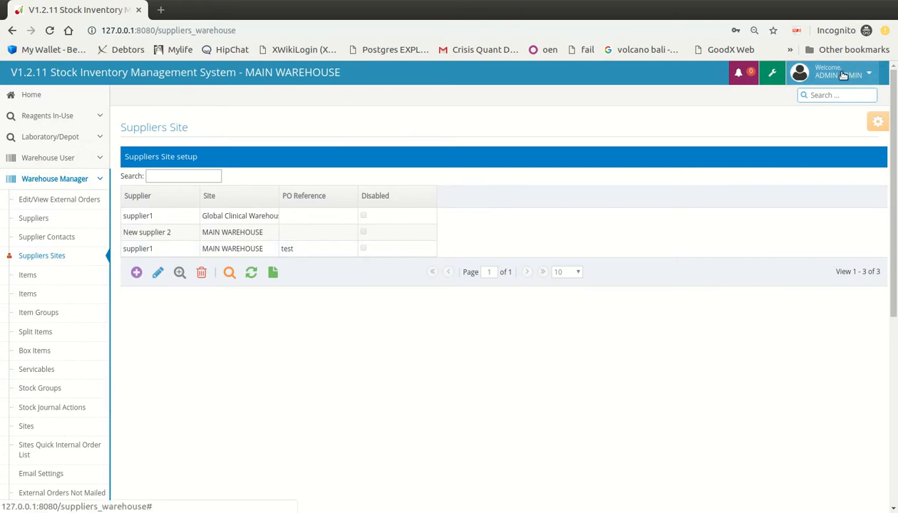
Step: Collapse Warehouse Manager, expand Laboratory/Depot and open New External Order showing New supplier 2
click(77, 178)
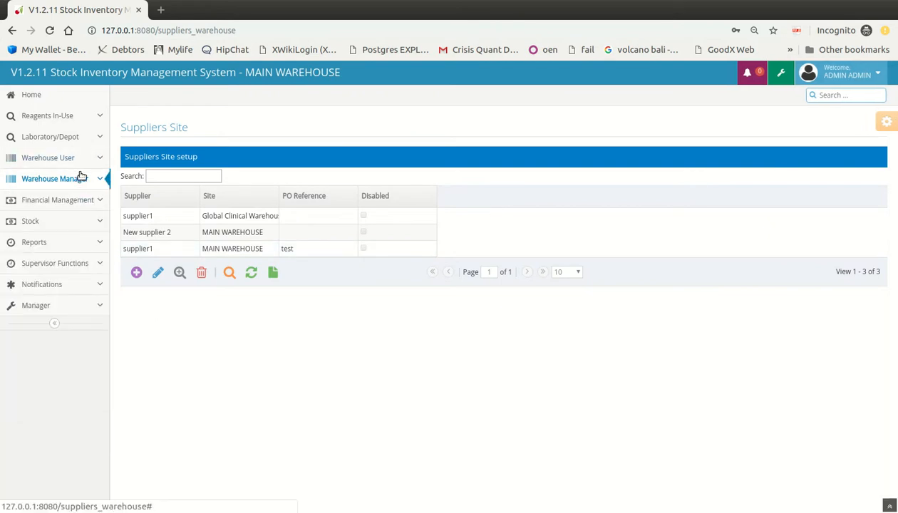
click(82, 166)
click(80, 168)
click(80, 142)
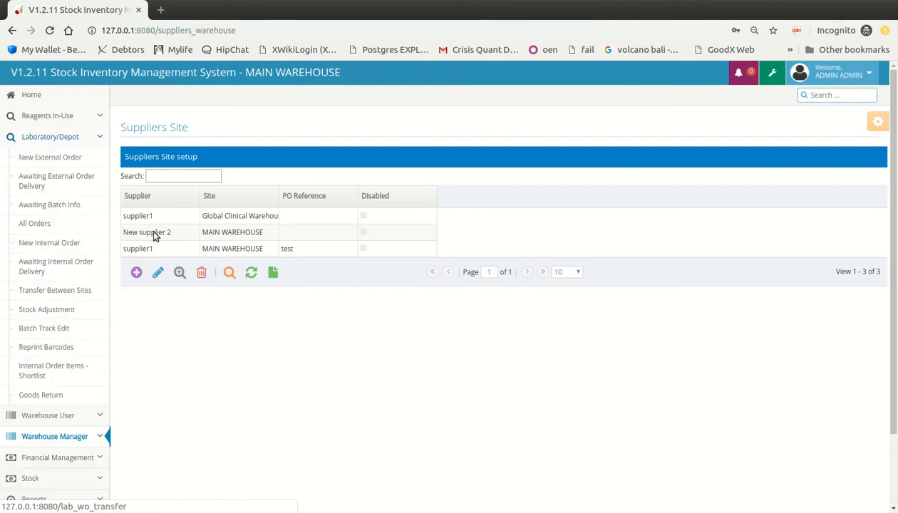
click(71, 156)
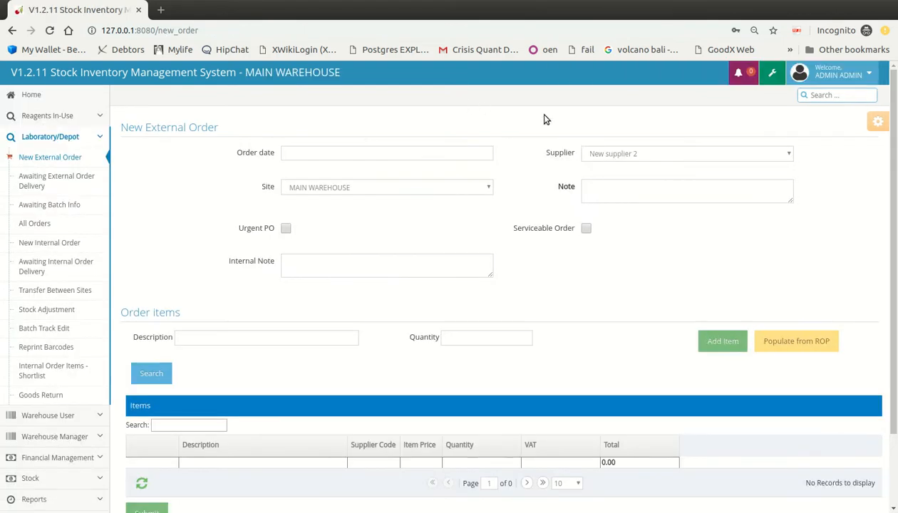